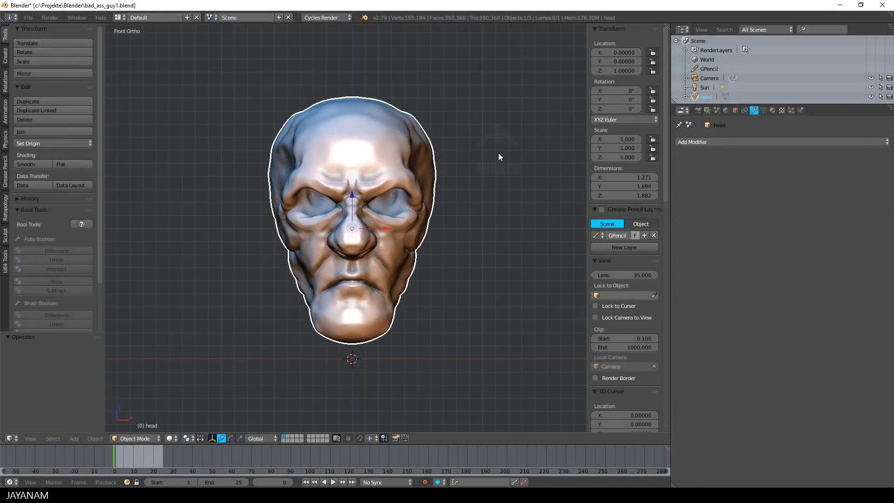
Find the Bsurfaces GPL Edition add-on by searching 'bs', enable it and save the user settings.
left_click(28, 17)
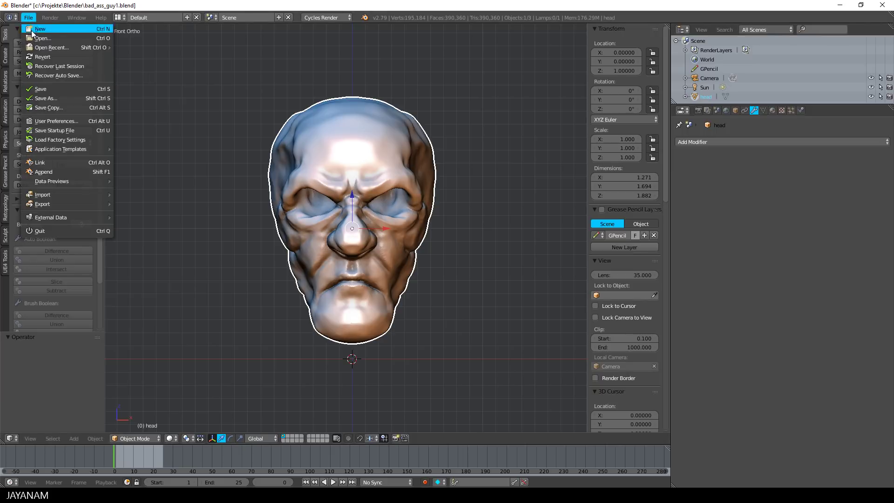
left_click(70, 122)
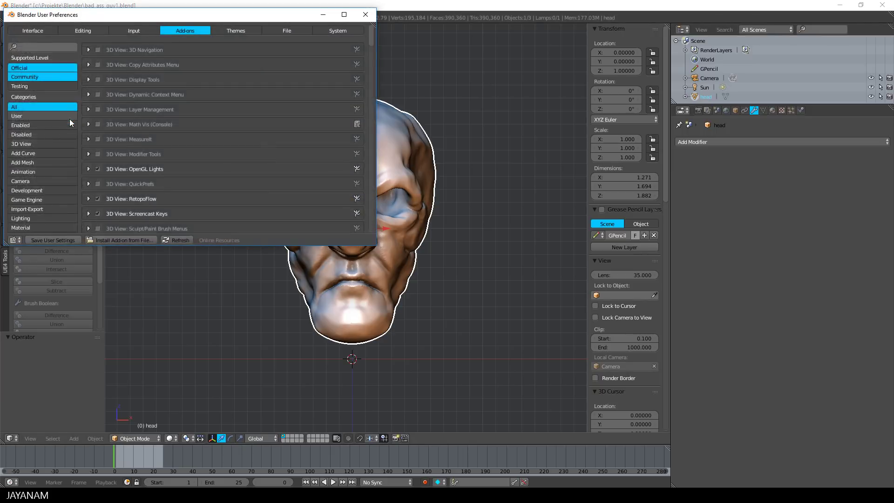
left_click(26, 45)
type("bsurf")
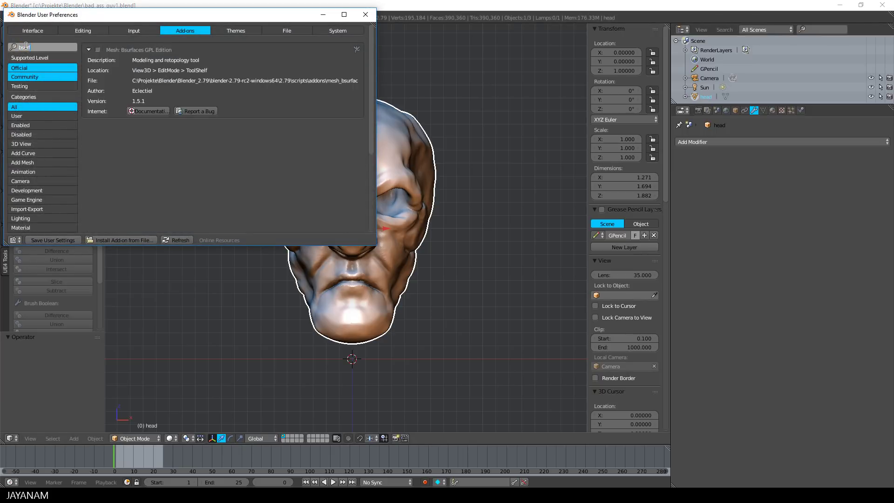
left_click(97, 49)
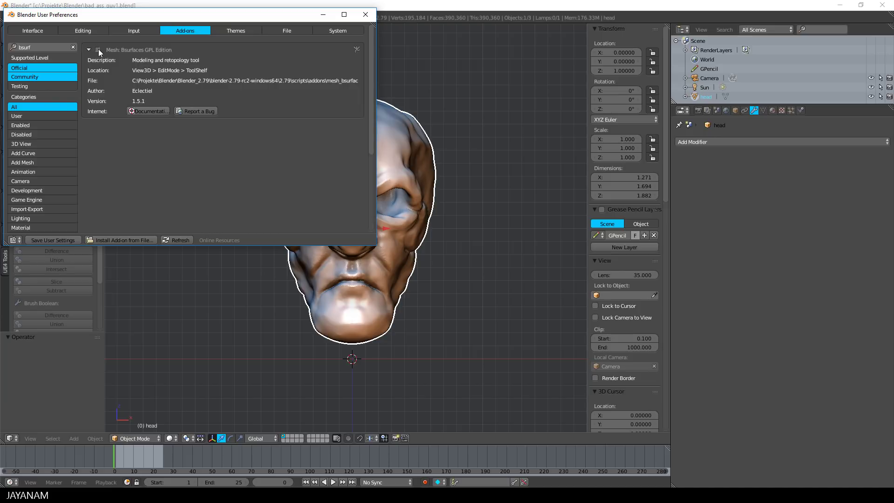
left_click(99, 49)
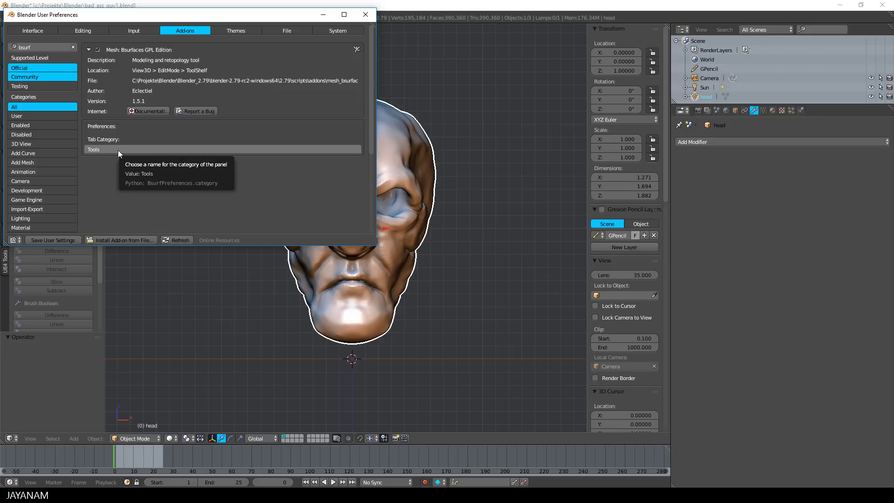
left_click(56, 240)
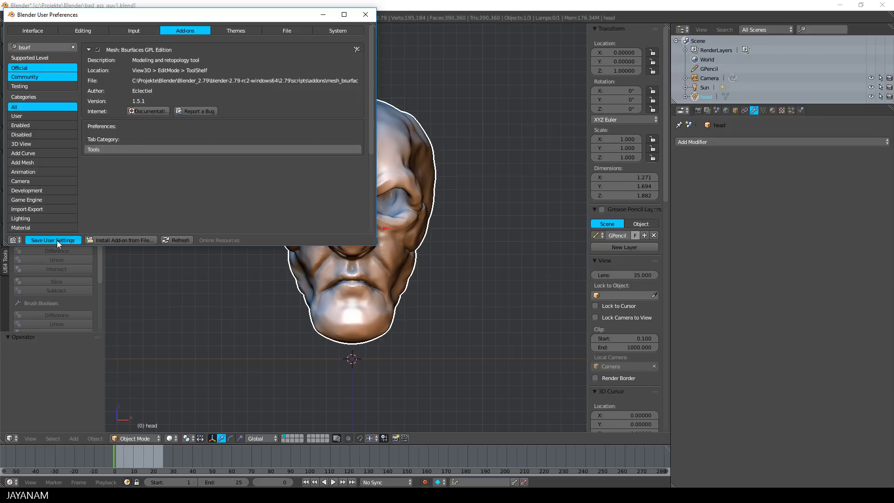
left_click(365, 15)
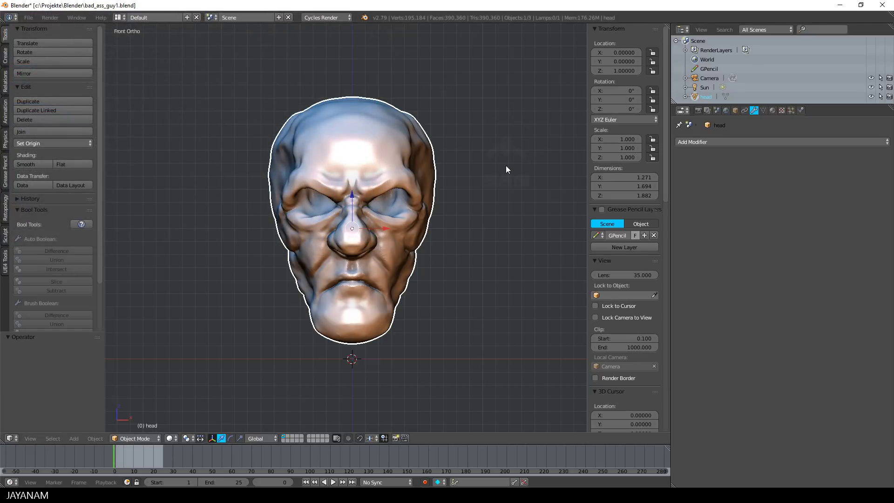
Add a cube and delete all its vertices in Edit Mode, leaving an empty mesh.
middle_click_drag(504, 167, 474, 181)
key("shift+a")
mouse_move(474, 178)
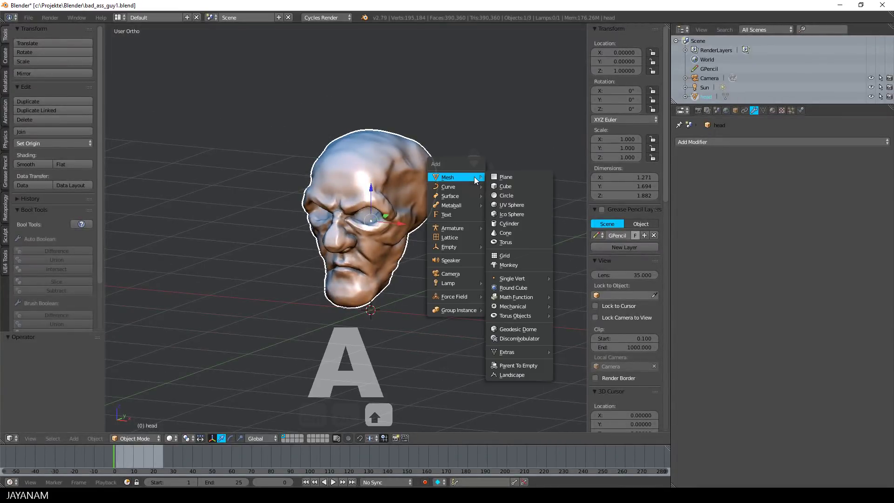
left_click(506, 187)
key("Tab")
left_click(530, 195)
key("x")
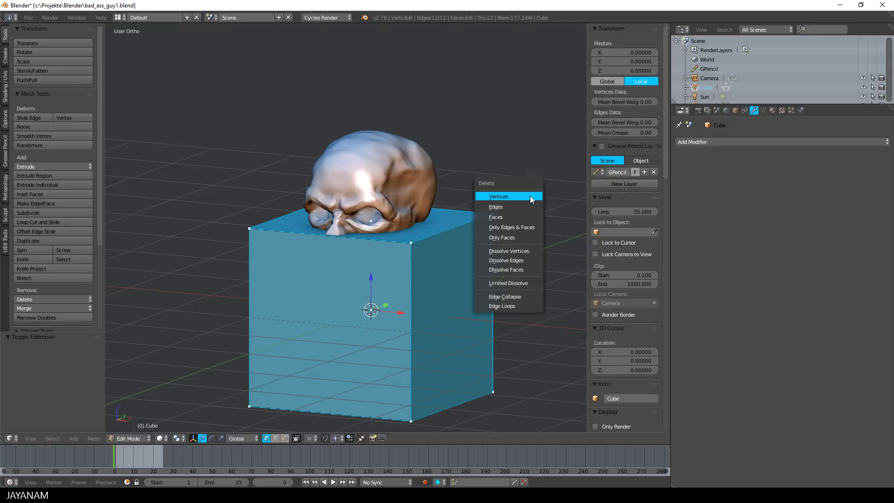
left_click(530, 197)
key("KP_1")
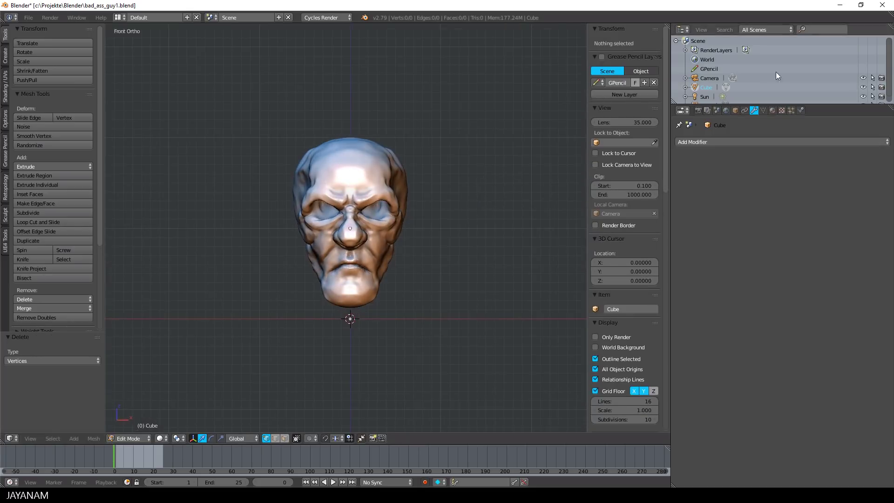
Rename the Cube object to retopo_head in the outliner.
double_click(705, 87)
type("retopo_head")
key("Return")
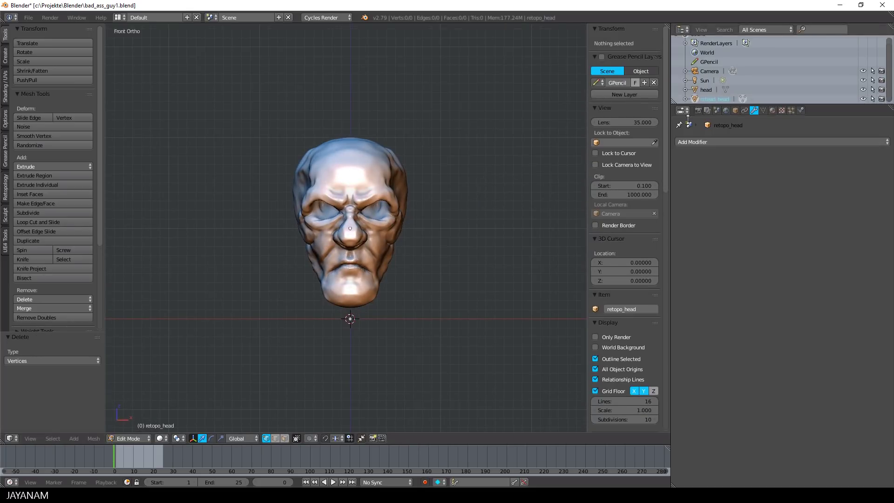
scroll(467, 268, "up", 2)
key("Tab")
Add a Shrinkwrap modifier targeting the head mesh and turn on X-Ray display for retopo_head.
left_click(404, 274)
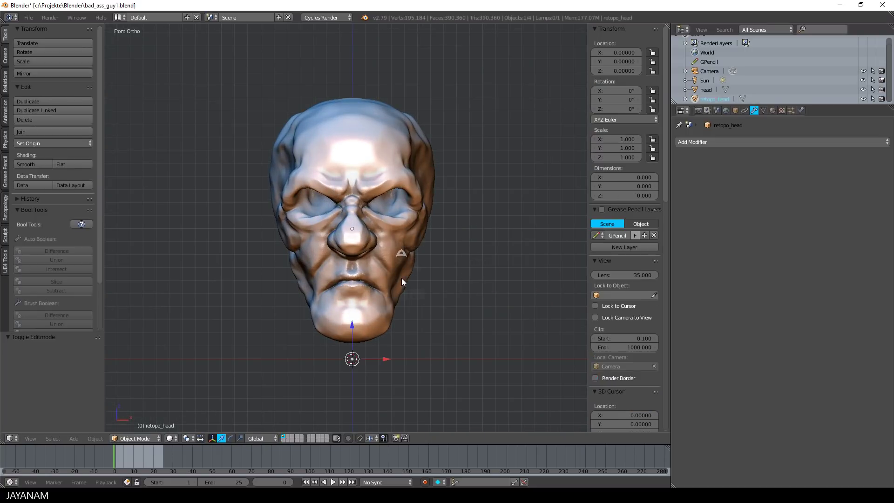
left_click(707, 142)
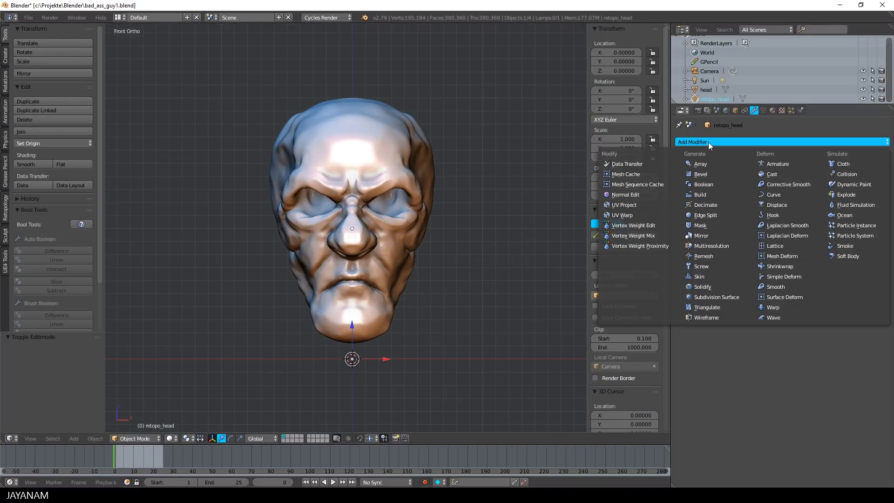
left_click(782, 267)
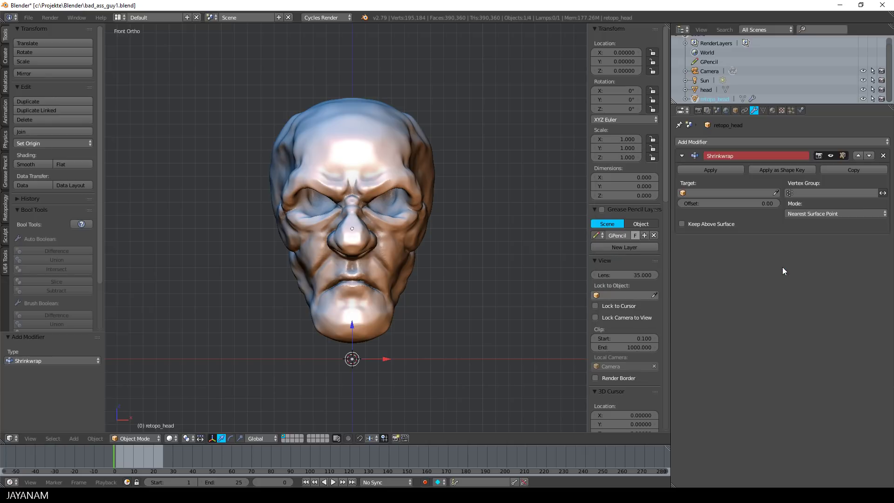
left_click(775, 193)
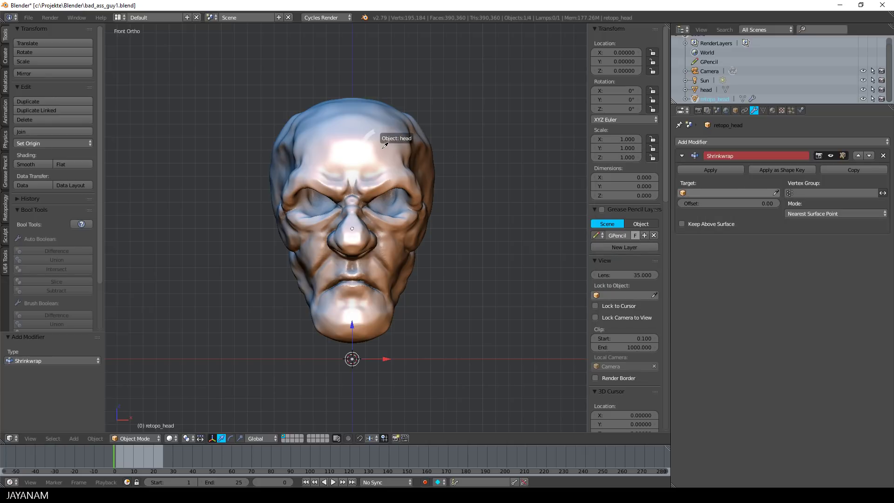
left_click(384, 146)
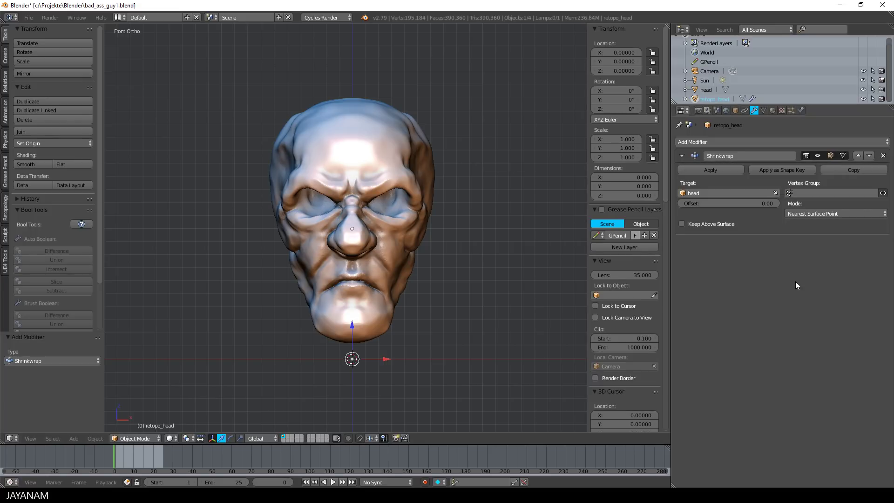
left_click(734, 110)
left_click(785, 376)
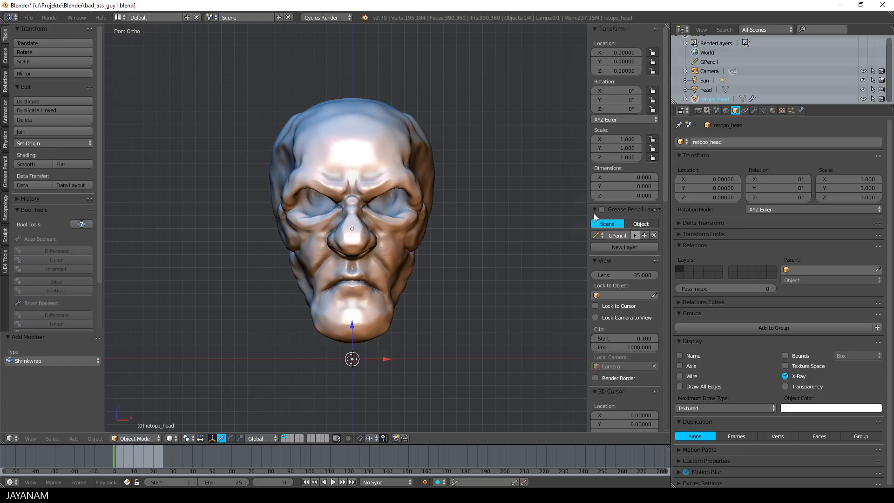
Store grease pencil strokes per object, with Surface placement and the Basic brush at 1 px thickness.
left_click(650, 226)
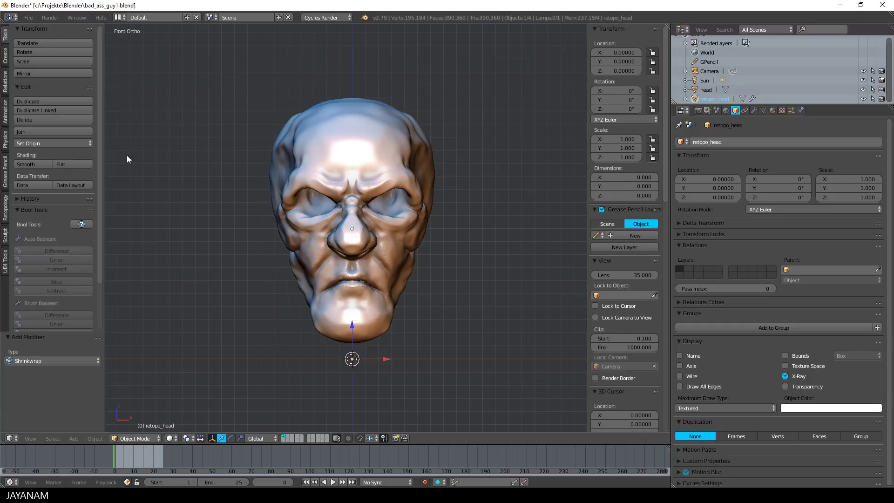
left_click(7, 181)
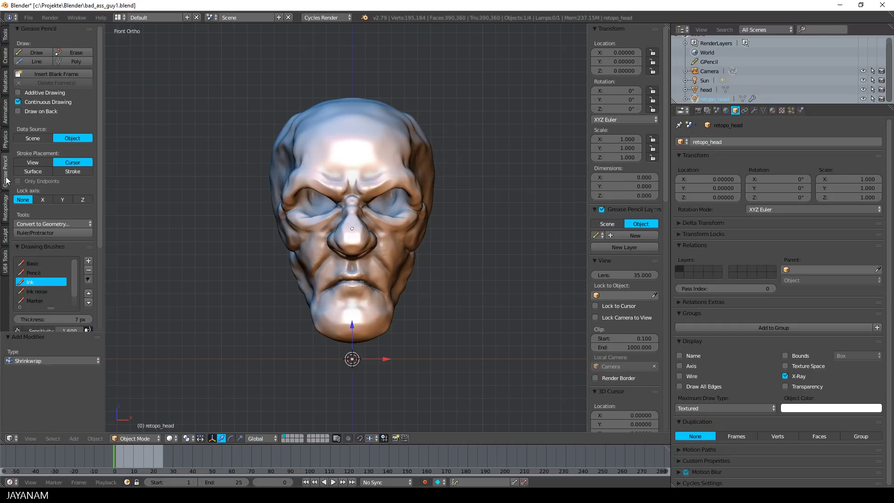
left_click(34, 172)
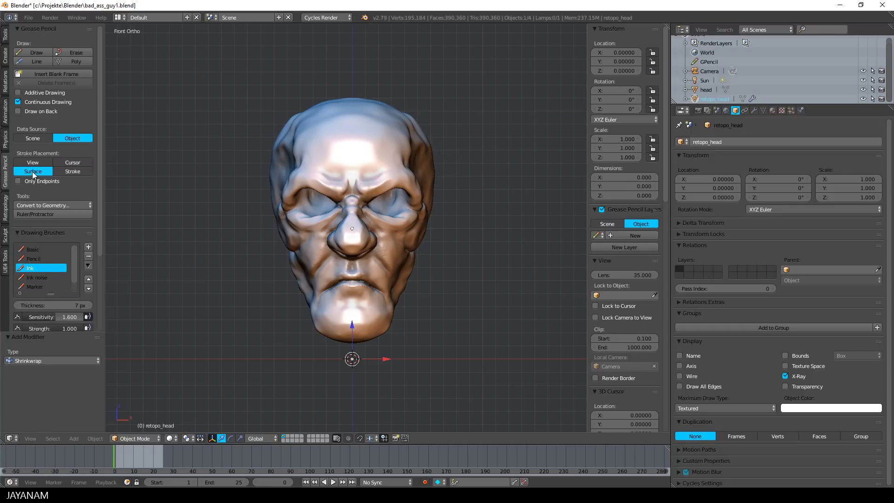
left_click(31, 245)
left_click(75, 301)
key("Return")
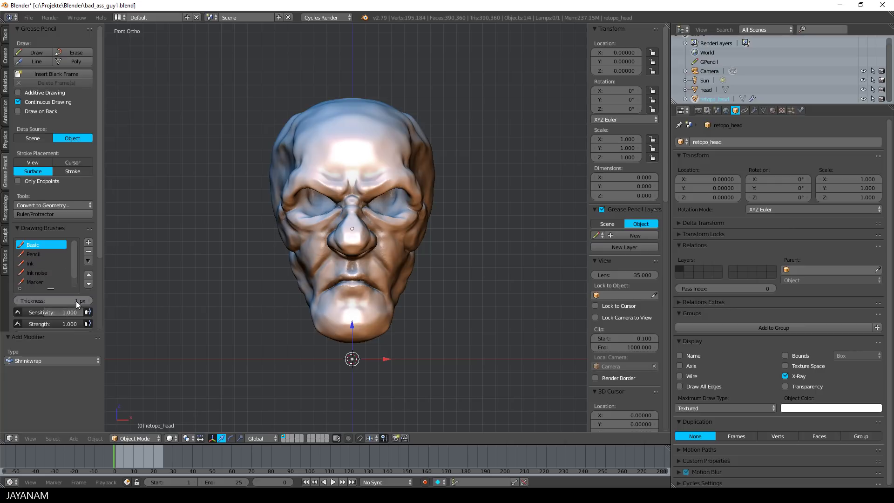
Save the blend file and orbit to an angled view of the head.
key("ctrl+s")
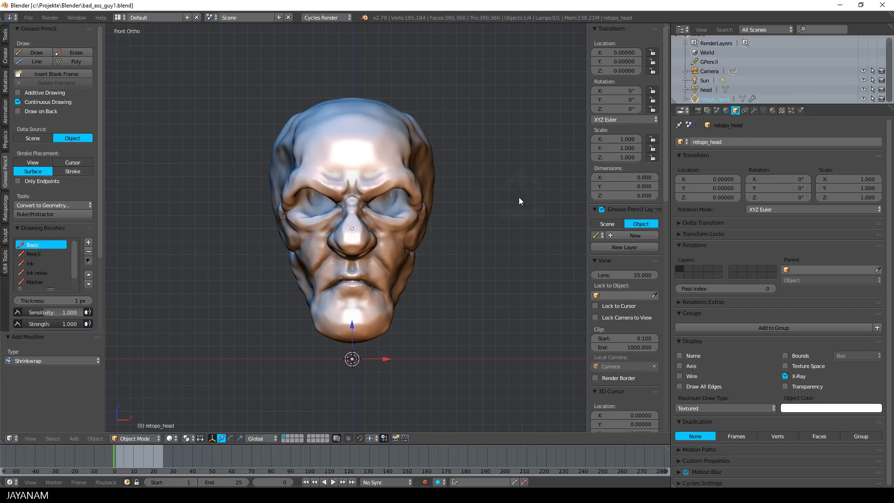
middle_click_drag(515, 204, 478, 233)
scroll(381, 171, "up", 2)
middle_click_drag(381, 171, 426, 200)
Draw three parallel grease pencil strokes across the forehead, from lower to upper.
key("d")
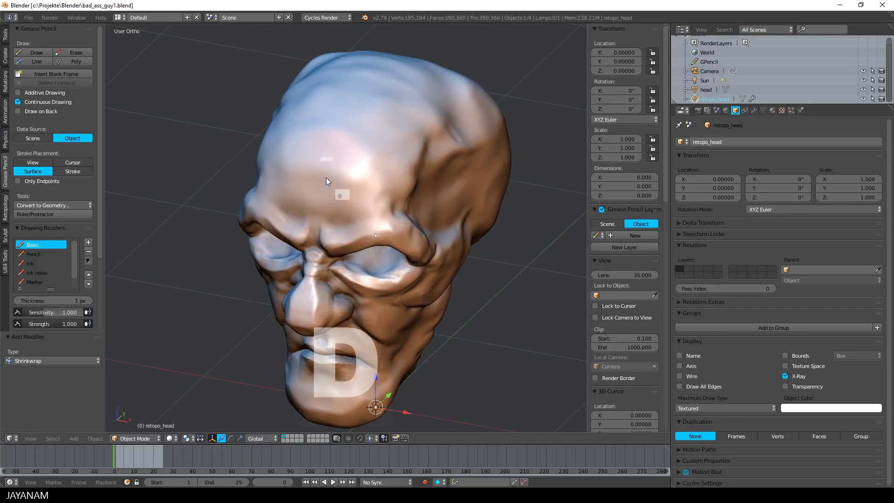
left_click_drag(330, 179, 381, 194)
left_click_drag(340, 150, 391, 170)
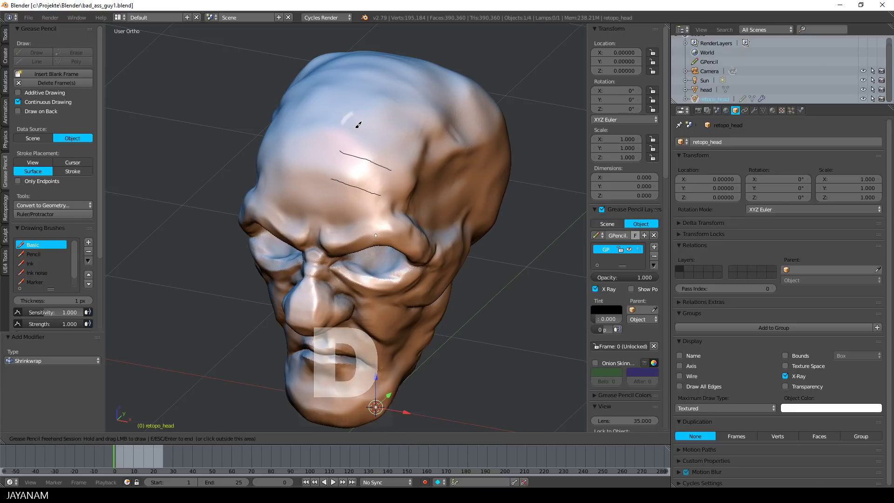
left_click_drag(354, 124, 405, 148)
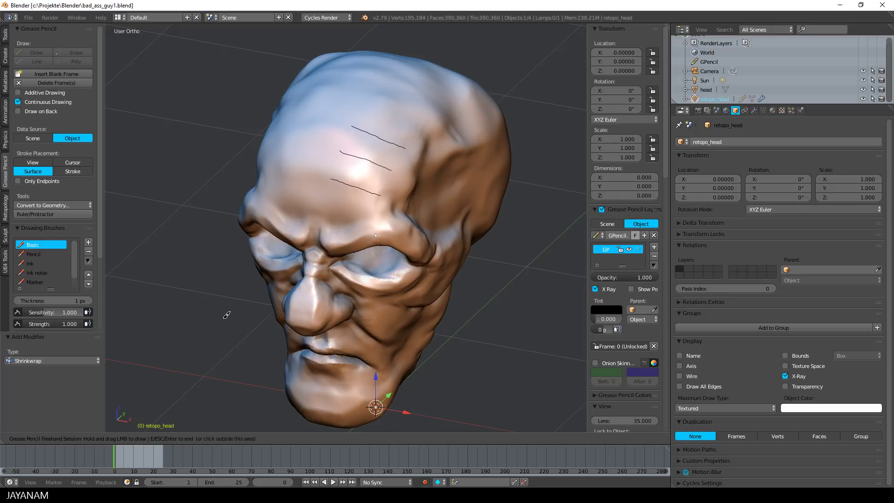
key("Escape")
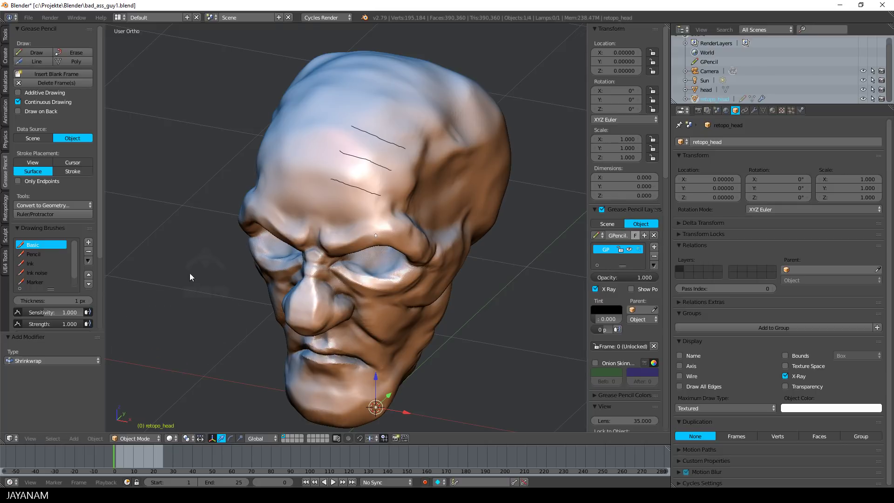
left_click(6, 36)
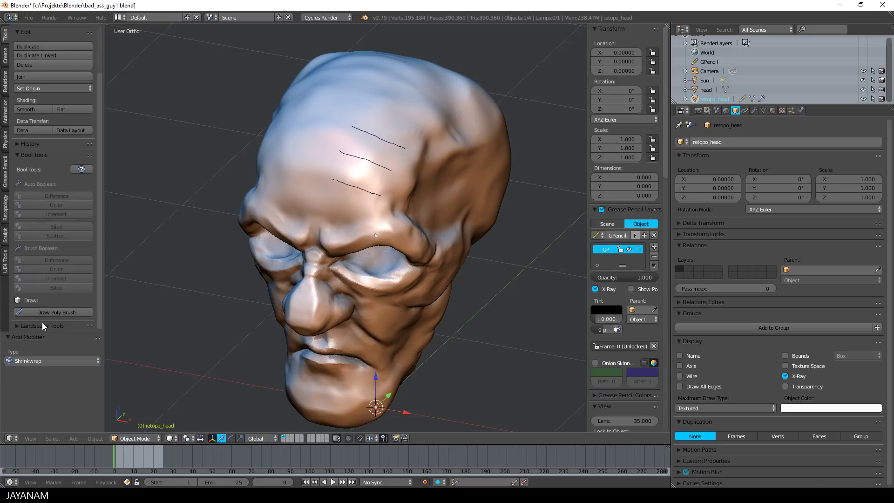
In Edit Mode, turn off Automatic join and generate a 5-by-2 quad patch from the strokes.
key("Tab")
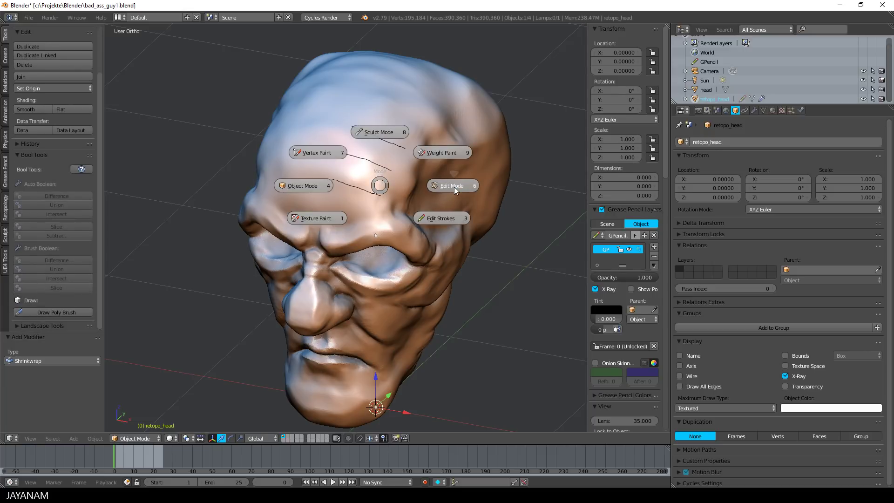
left_click(454, 186)
scroll(100, 253, "down", 5)
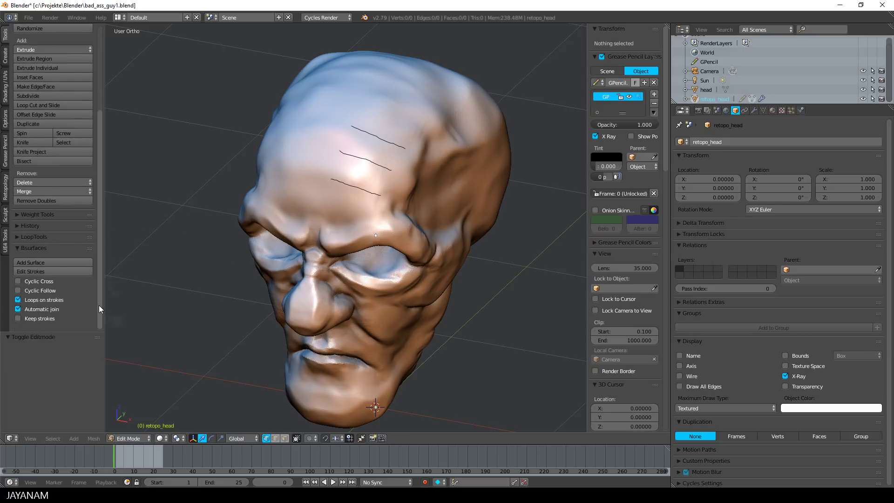
left_click(18, 309)
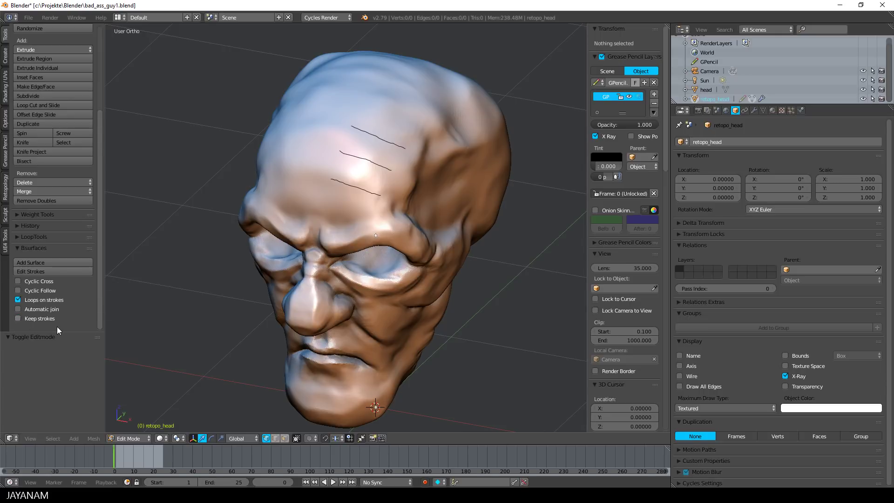
left_click(41, 262)
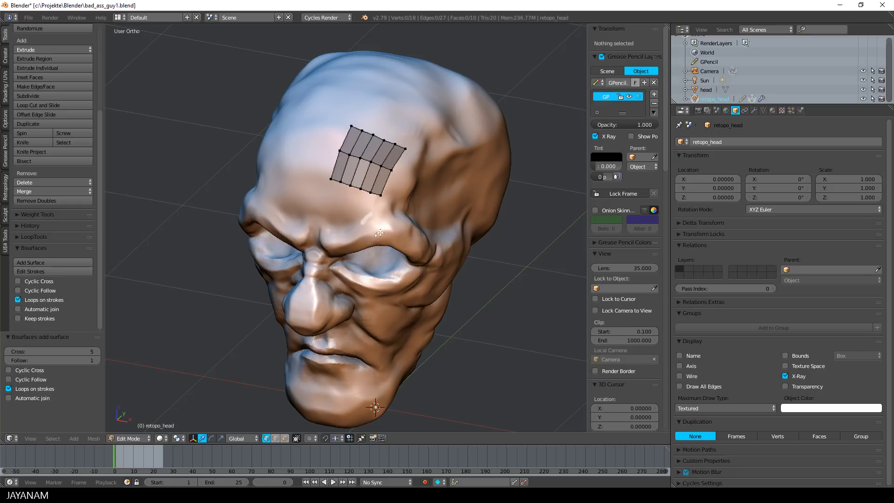
mouse_move(380, 233)
middle_mouse_down()
mouse_move(367, 233)
mouse_move(379, 237)
middle_mouse_up()
Move one corner vertex of the grid patch slightly higher on the forehead.
scroll(379, 237, "up", 2)
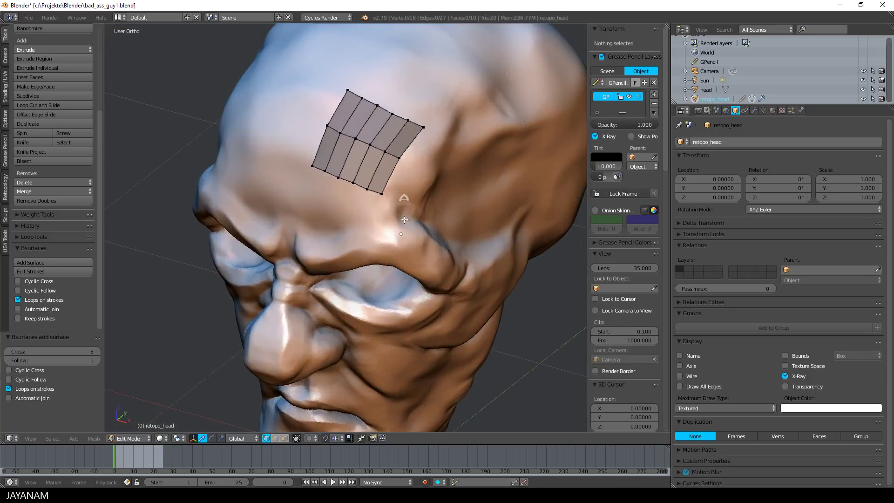
right_click(337, 177)
key("g")
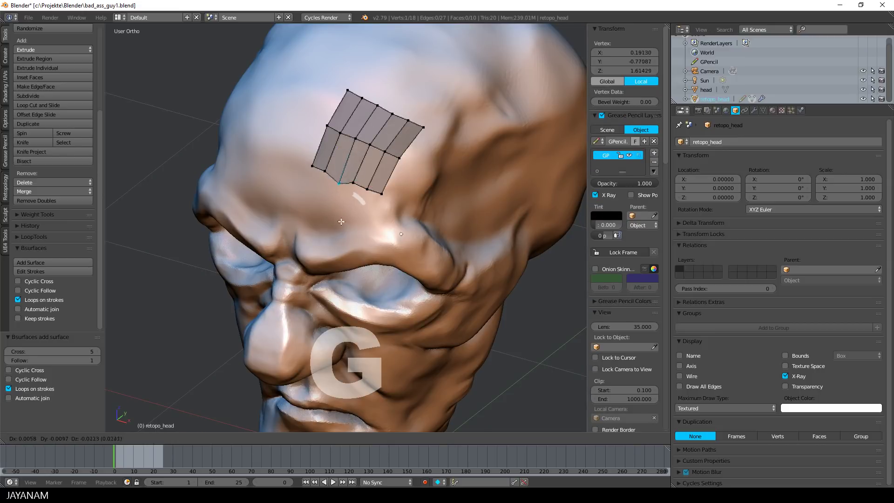
left_click(345, 212)
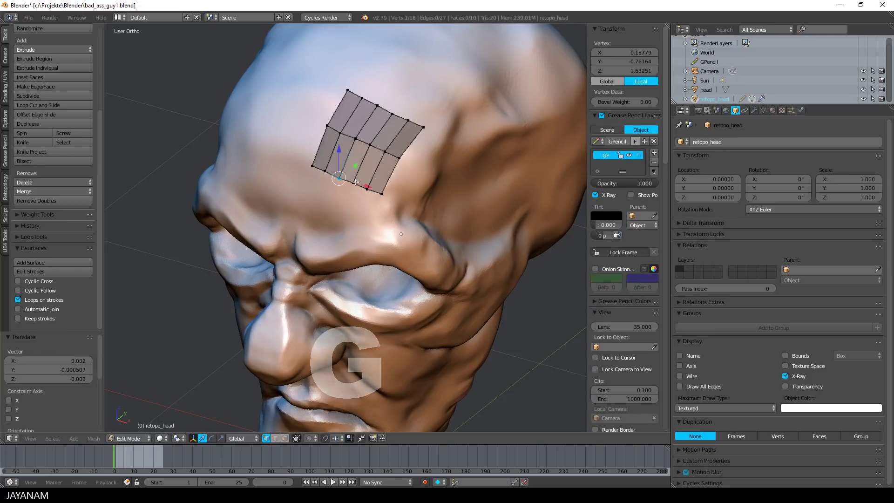
Add an edge loop through the middle of the grid patch.
key("ctrl+r")
left_click(356, 171)
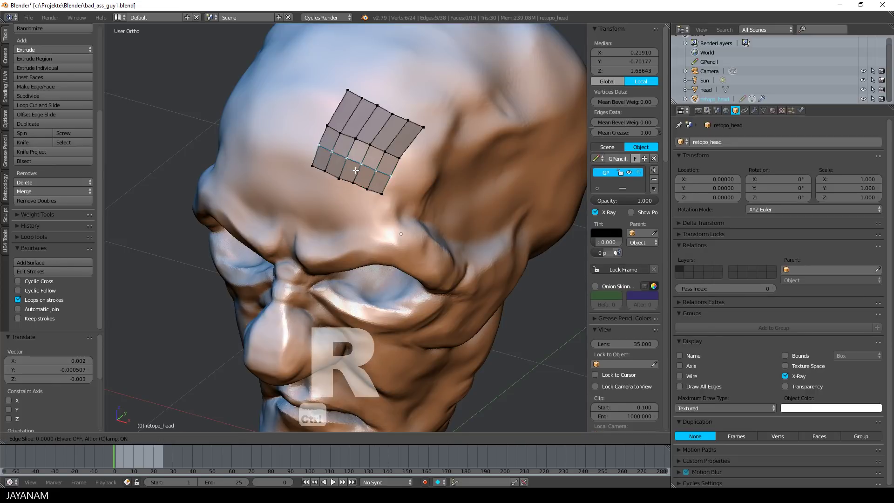
left_click(357, 171)
Extrude a new row of faces from the patch's outer edge.
middle_click_drag(357, 171, 380, 111)
key("a")
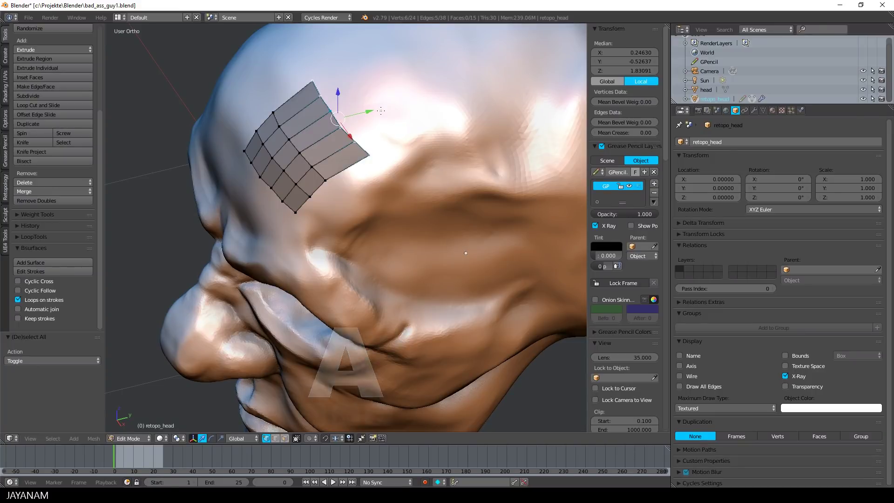
key("e")
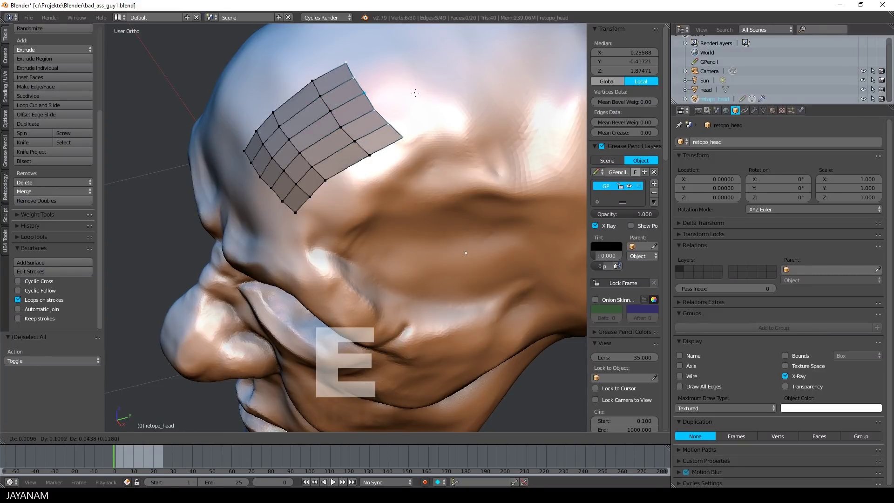
left_click(417, 91)
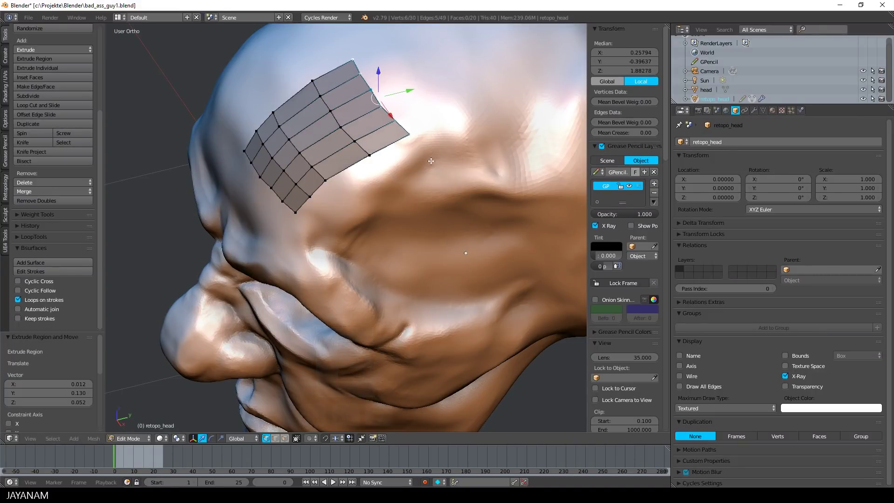
middle_click_drag(440, 158, 468, 156)
In Object Mode, add a Mirror modifier below the Shrinkwrap on retopo_head.
key("Tab")
left_click(392, 177)
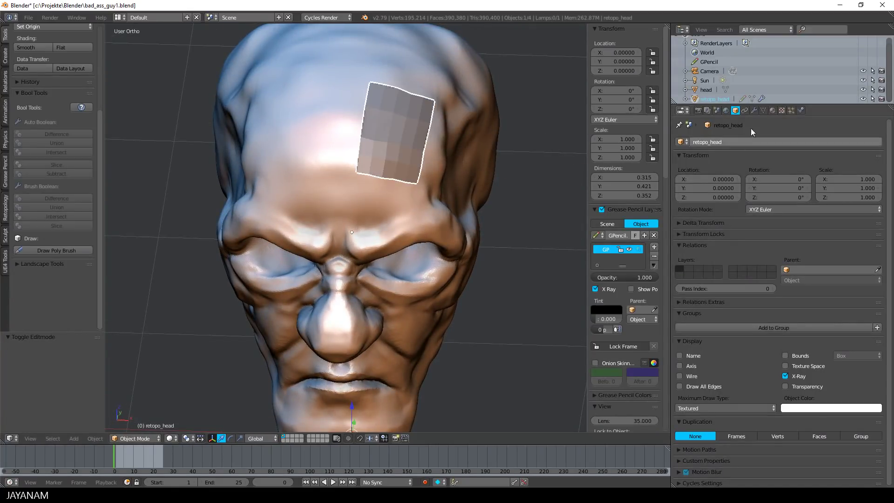
left_click(754, 110)
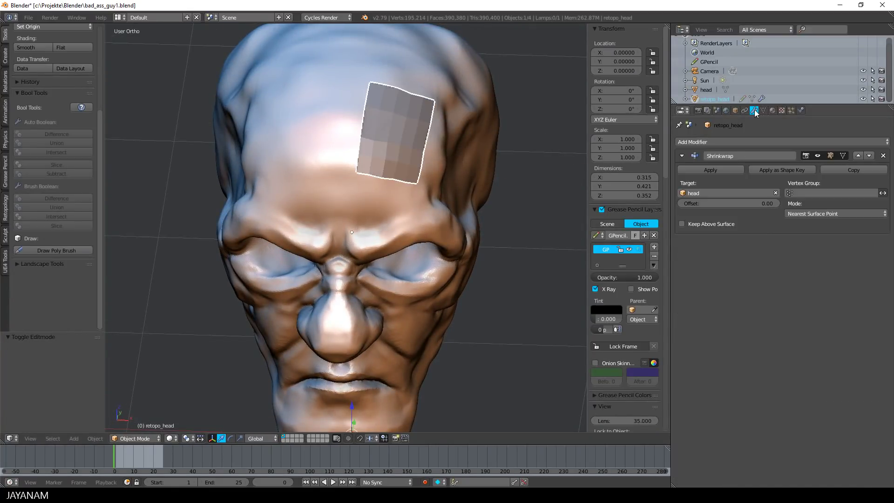
left_click(714, 141)
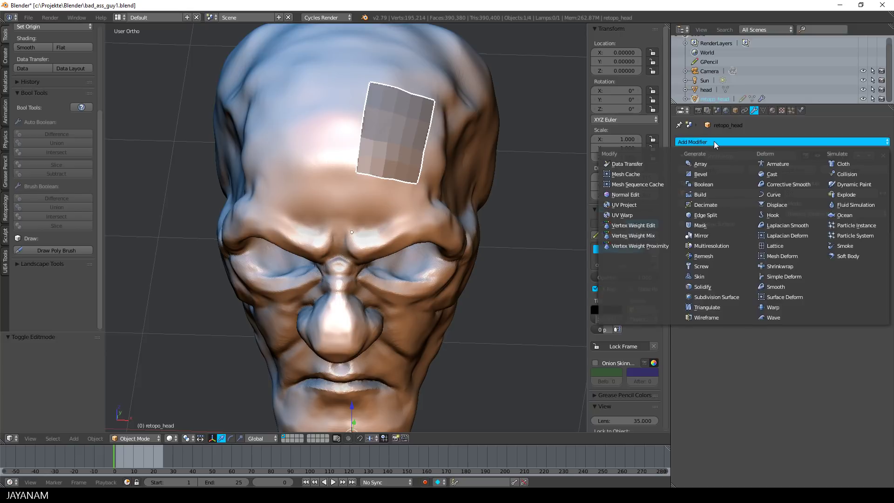
left_click(699, 236)
middle_click_drag(464, 209, 468, 208)
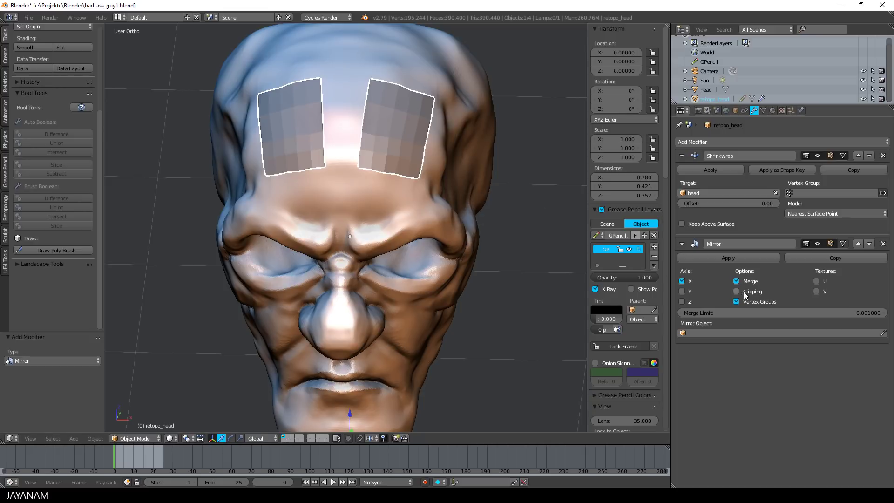
Extrude the patch's inner edge loop to the centre line, meeting the mirrored half.
key("Tab")
left_click(400, 119)
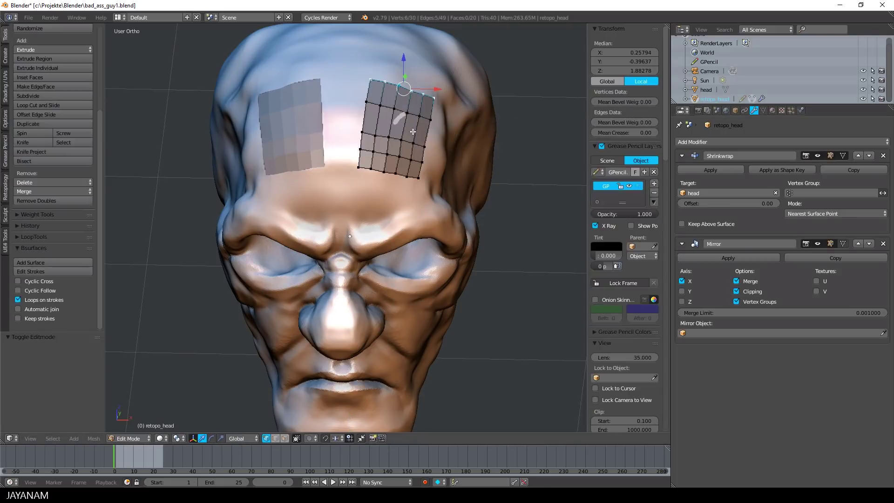
key("a")
left_click(366, 113, "alt")
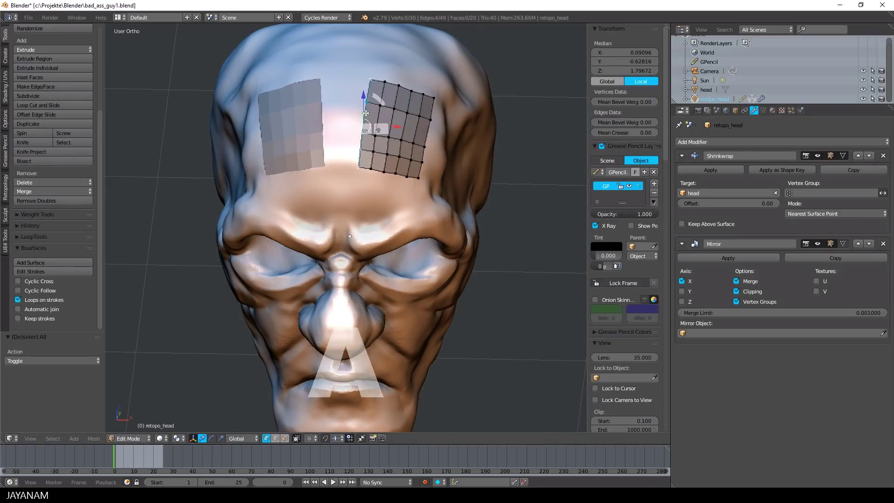
key("e")
left_click(333, 114)
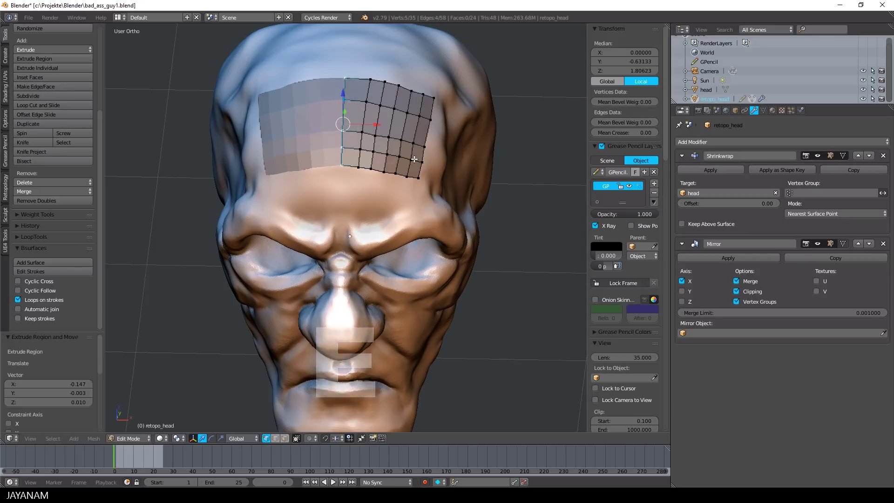
Switch to Front Ortho view and frame the face around the eyes.
middle_click_drag(333, 114, 443, 160)
key("KP_1")
middle_click_drag(456, 228, 449, 186, "shift")
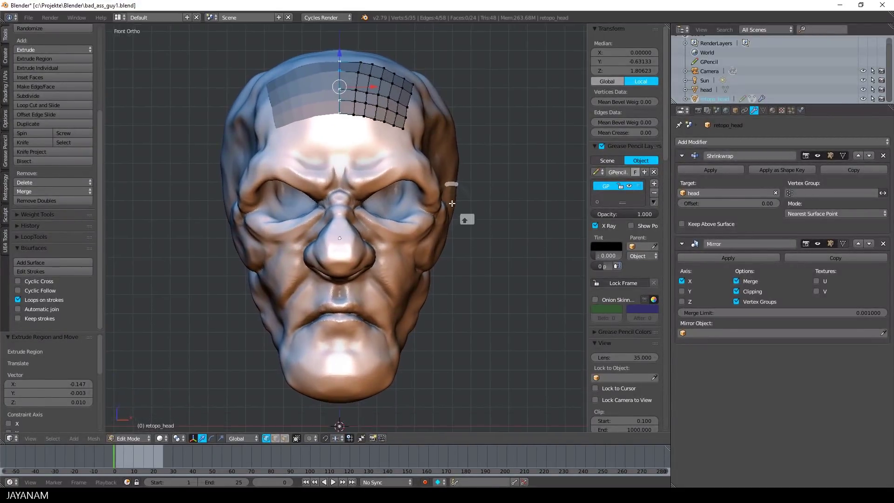
scroll(446, 214, "up", 4)
middle_click_drag(501, 205, 445, 240, "shift")
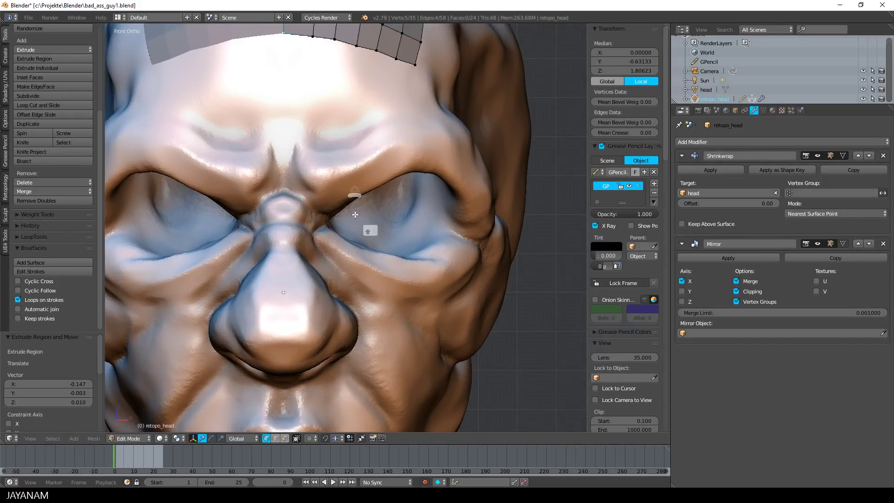
Draw grease pencil guide strokes over the brow, around the eye's outer corner and under the eye.
key("a")
key("d")
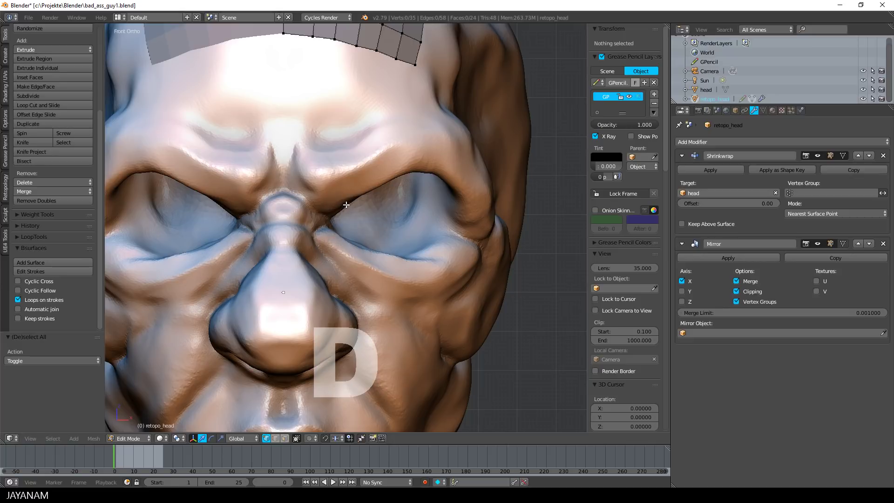
mouse_move(345, 202)
left_mouse_down()
mouse_move(310, 174)
mouse_move(363, 179)
mouse_move(355, 169)
mouse_move(382, 149)
mouse_move(426, 160)
mouse_move(433, 148)
mouse_move(448, 176)
mouse_move(469, 168)
left_mouse_up()
mouse_move(459, 201)
left_mouse_down()
mouse_move(481, 217)
mouse_move(458, 260)
mouse_move(465, 267)
mouse_move(396, 286)
left_mouse_up()
mouse_move(372, 252)
left_mouse_down()
mouse_move(349, 270)
mouse_move(348, 244)
mouse_move(334, 252)
mouse_move(332, 233)
mouse_move(314, 241)
left_mouse_up()
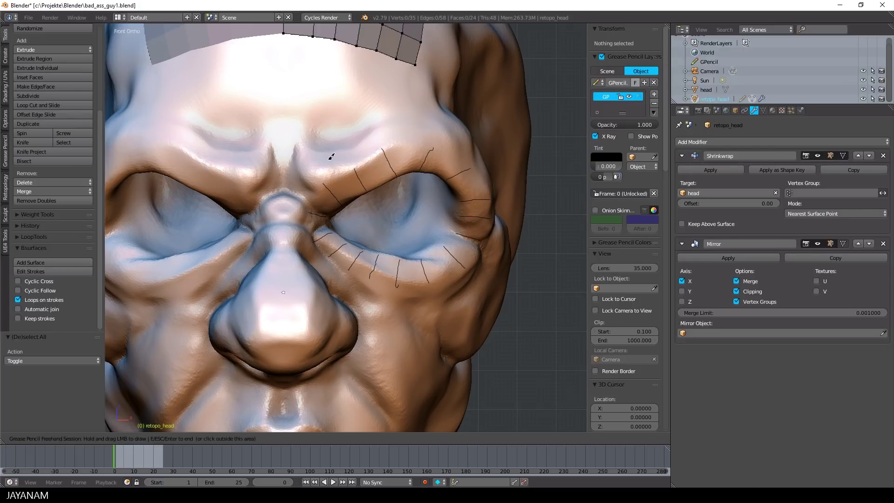
key("Escape")
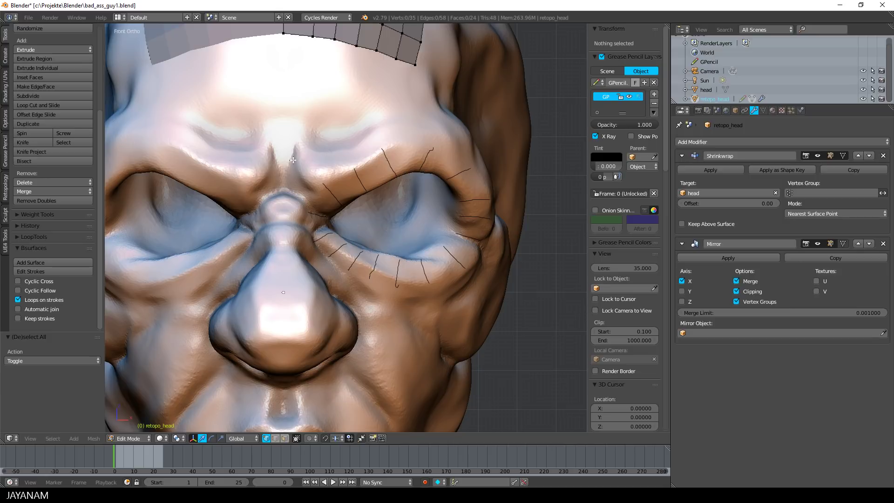
Build a cyclic Bsurfaces ring around the eye socket, setting Cross to 3 and Follow to 1.
left_click(18, 282)
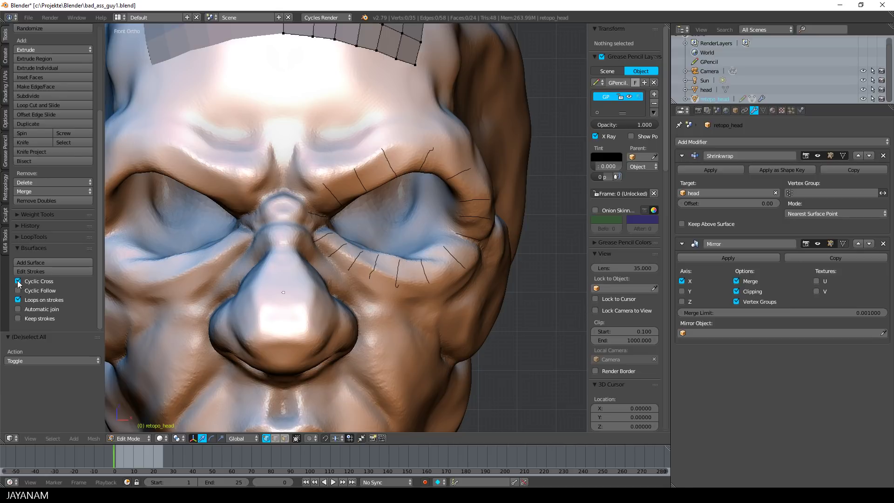
left_click(55, 263)
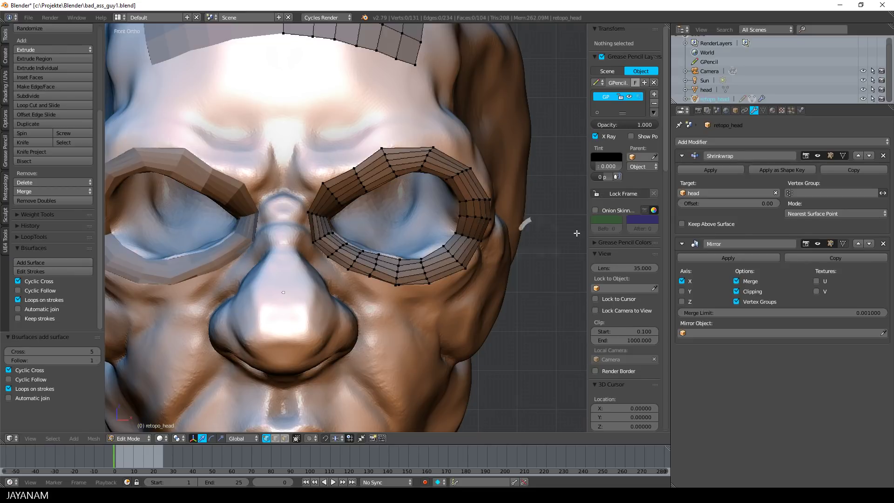
left_click(7, 351)
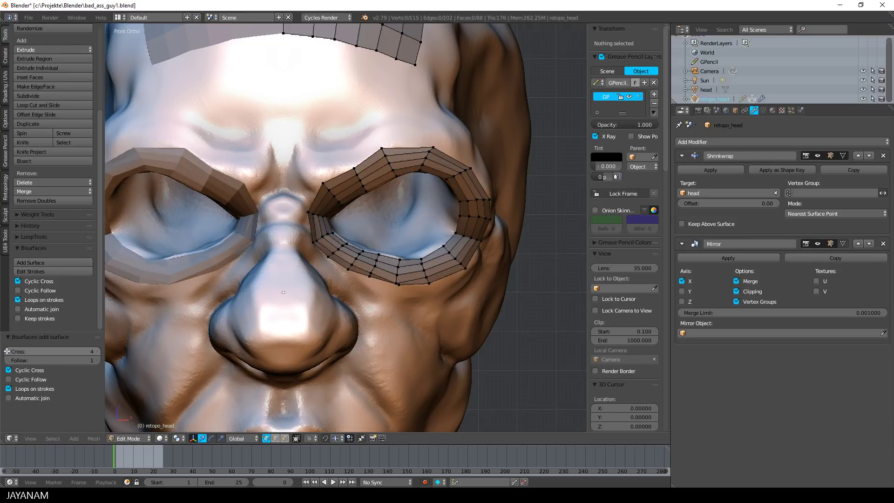
left_click(7, 351)
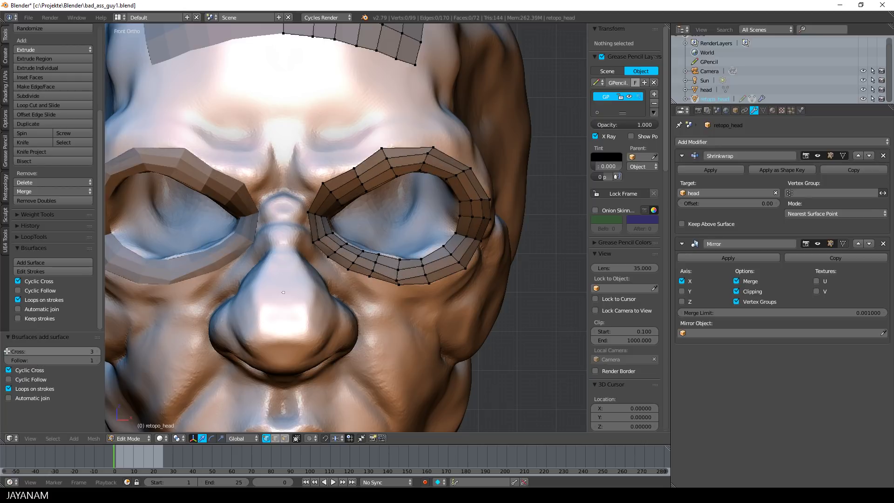
left_click(96, 360)
left_click(7, 360)
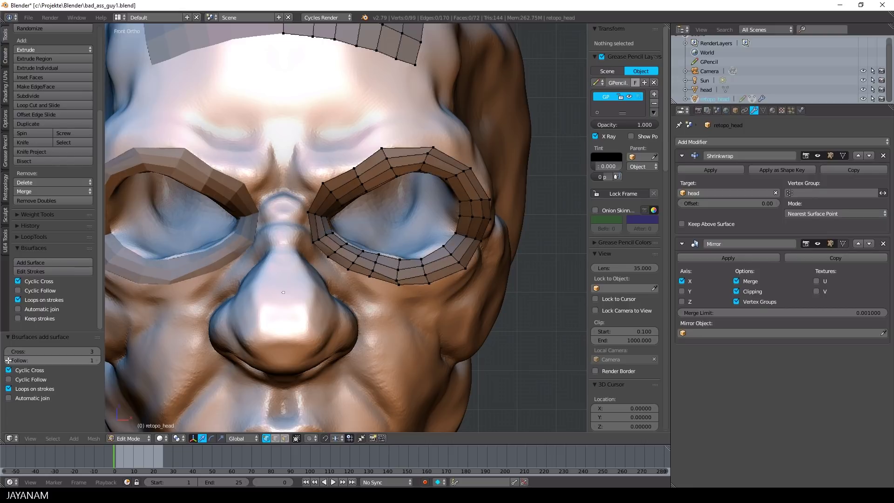
Move the ring's top vertex onto the brow and extrude the top ring edge upward.
scroll(326, 223, "down", 3)
middle_click_drag(419, 224, 474, 225)
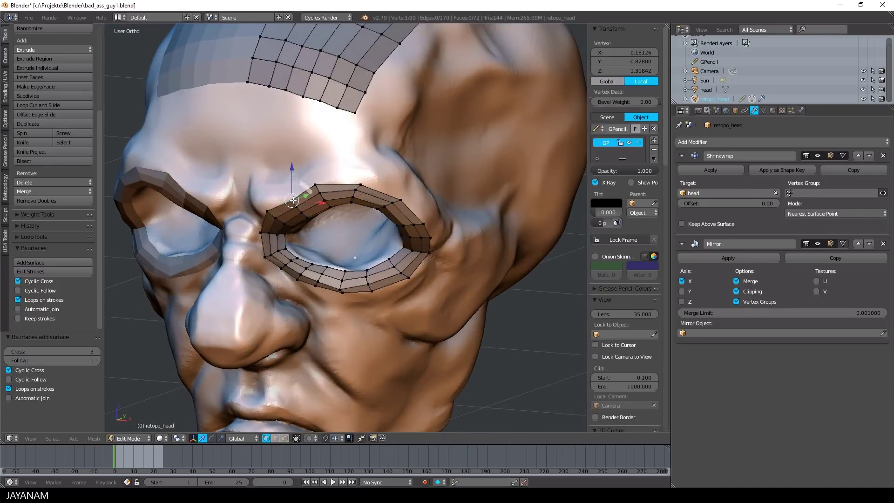
key("g")
left_click(307, 189)
right_click(358, 185, "shift")
key("e")
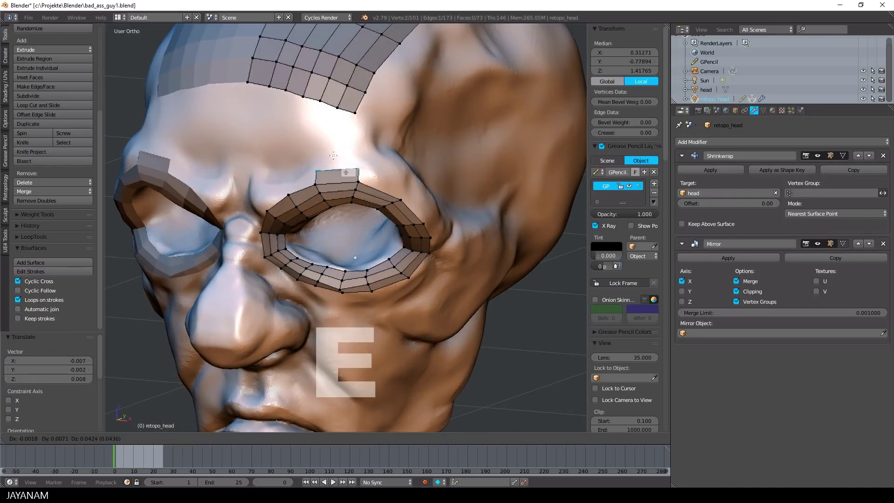
left_click(335, 151)
Loop-cut the new face and move its top edge up near the forehead patch.
key("ctrl+r")
left_click(341, 168)
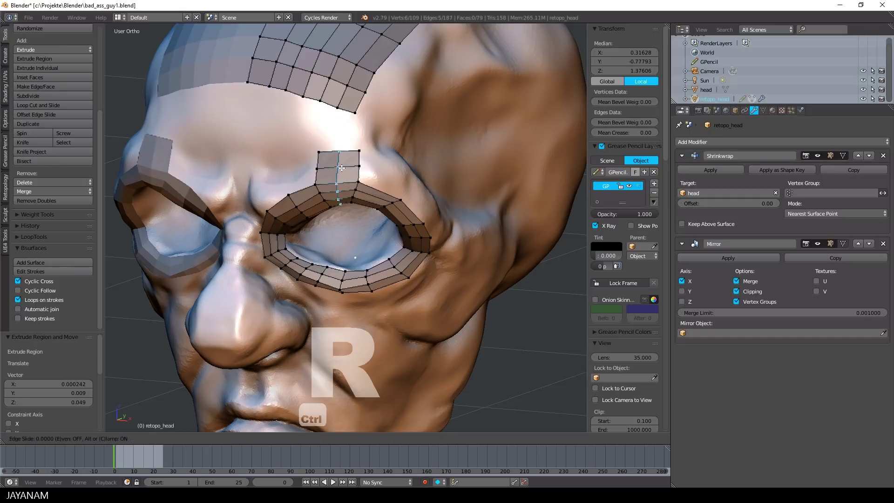
left_click(341, 168)
key("a")
right_click(349, 149, "alt")
key("g")
left_click(335, 107)
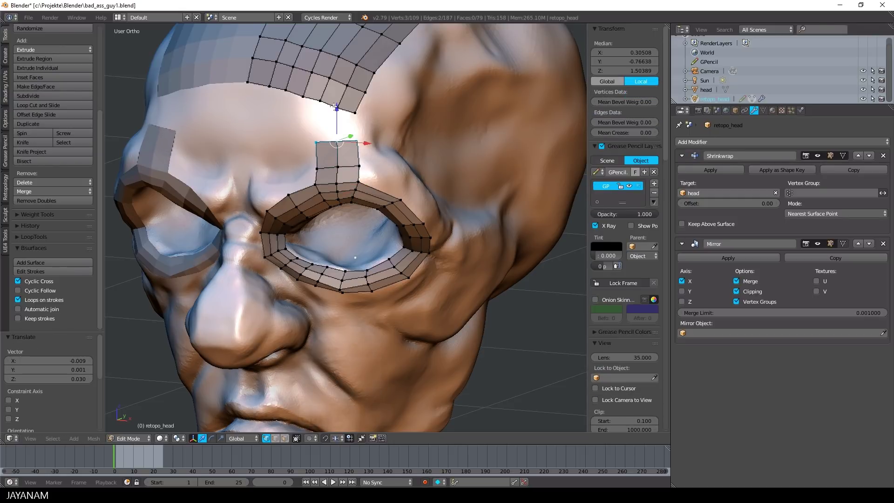
Bridge the new top edge to the forehead's bottom edge with Bridge Edge Loops.
left_click(275, 438)
right_click(344, 108, "shift")
key("space")
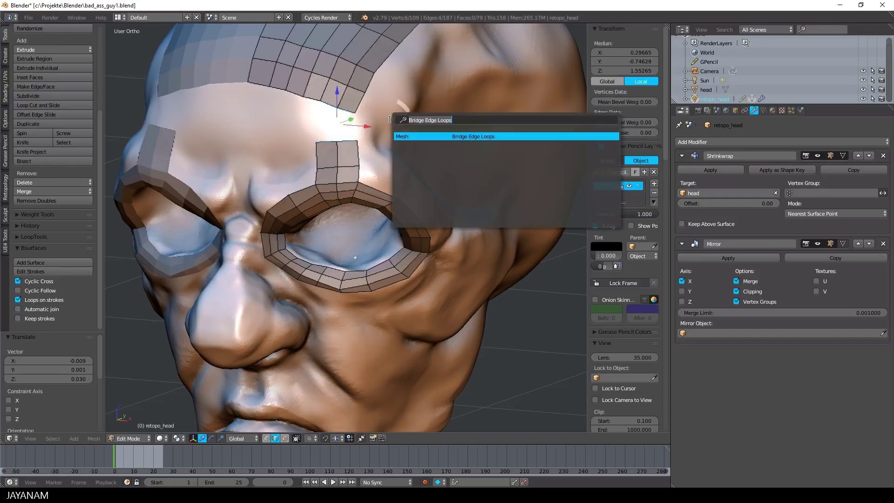
left_click(431, 137)
scroll(399, 144, "down", 5)
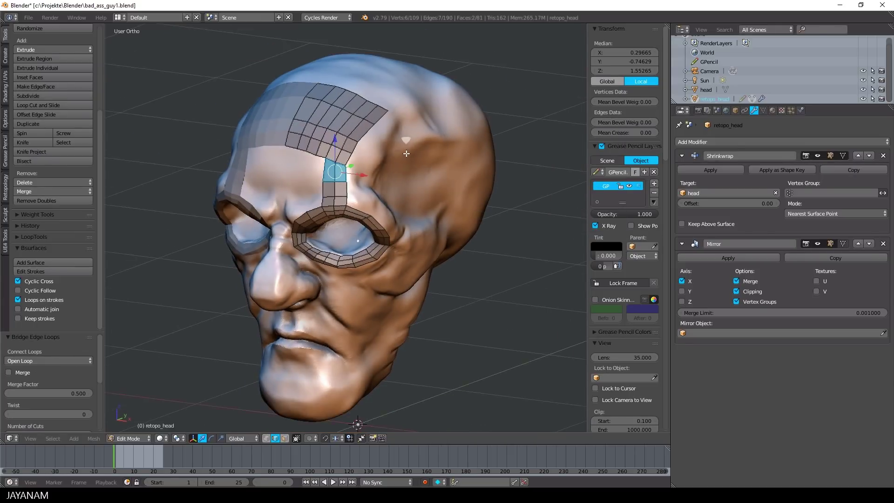